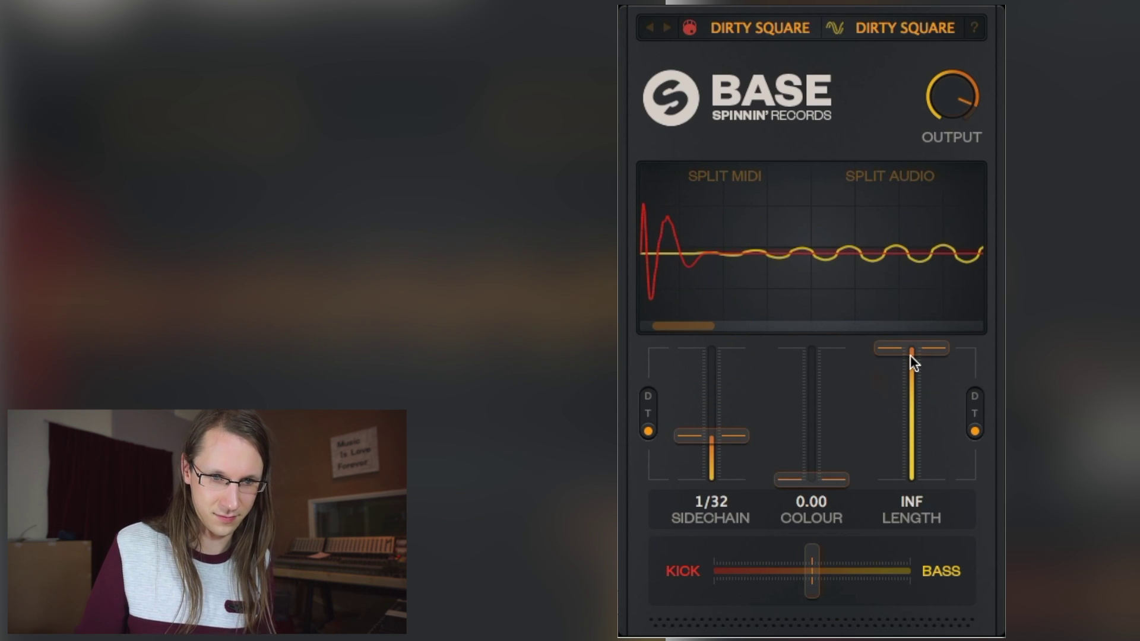
Step: Set the bass length to 1/2 and return the kick/bass balance to the centre
left_click_drag(910, 355, 903, 407)
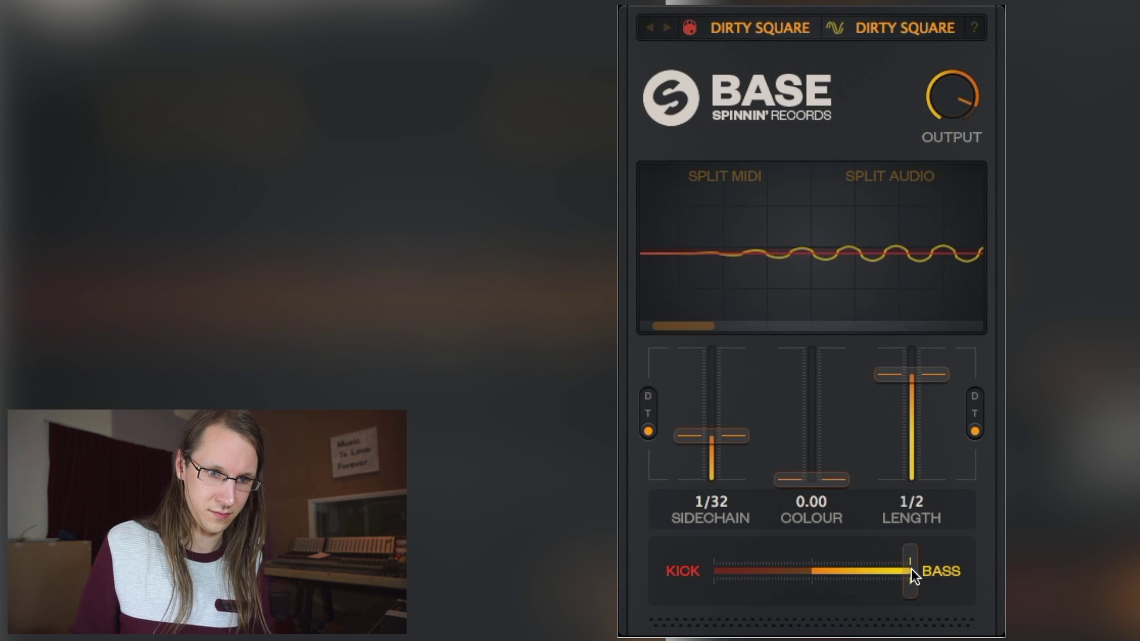
left_click_drag(911, 568, 813, 573)
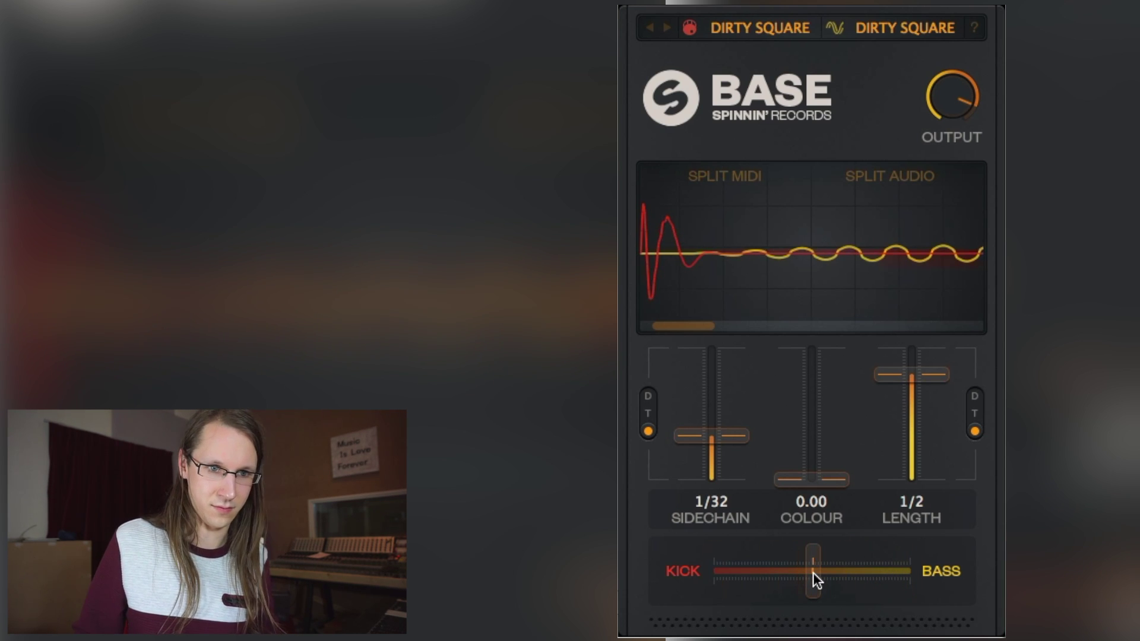
Step: Load the linked Dark Saw kick and bass preset and set the sidechain to 1/16 on the main view
left_click(690, 27)
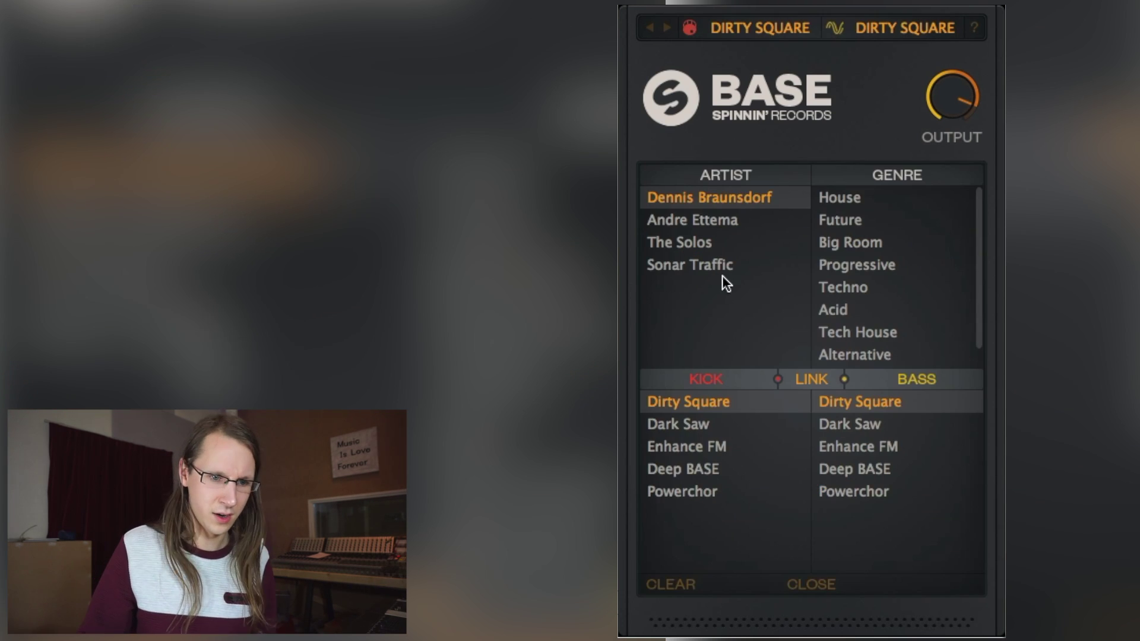
left_click(716, 428)
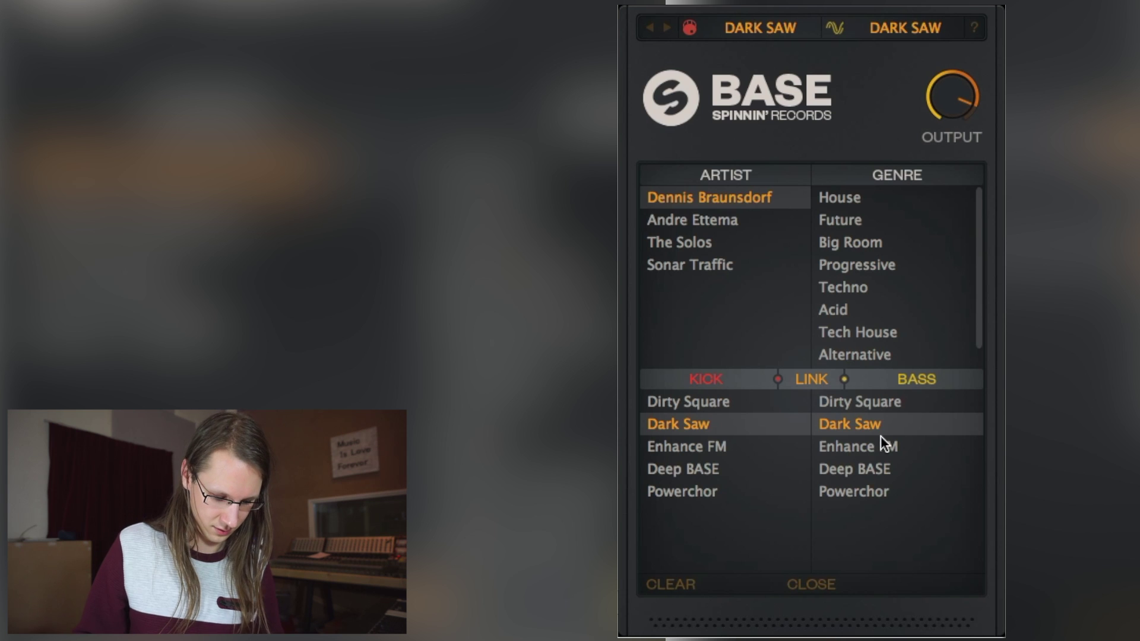
left_click(793, 28)
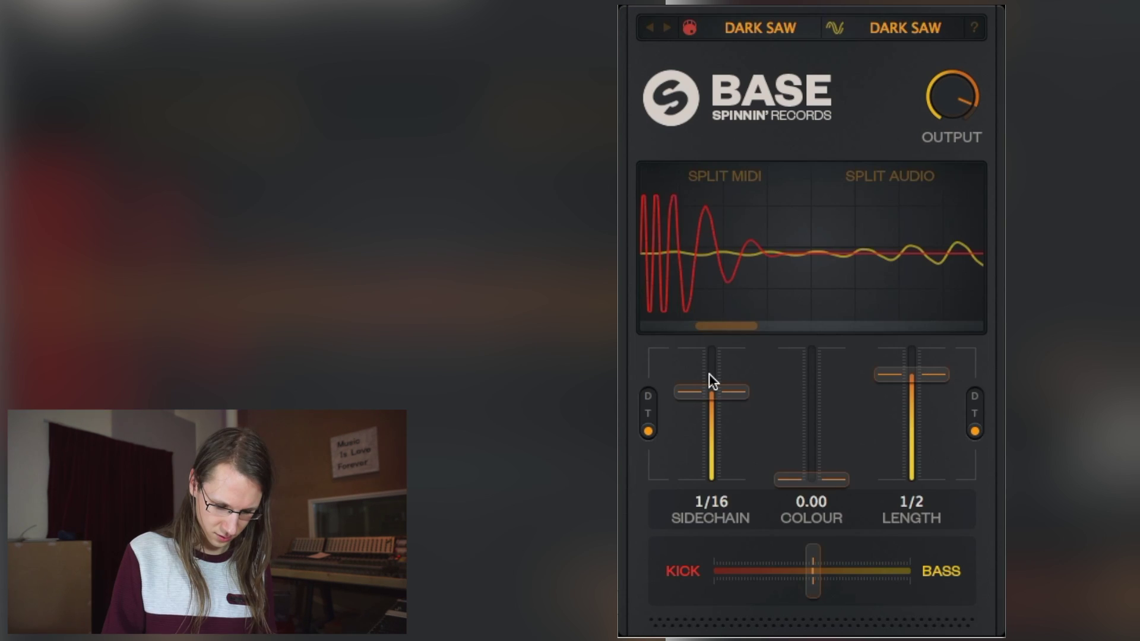
Step: Load the Enhance FM preset, unlink kick and bass, and try the Dark Saw and Dirty Square basses under the Enhance FM kick
left_click(712, 26)
left_click(682, 445)
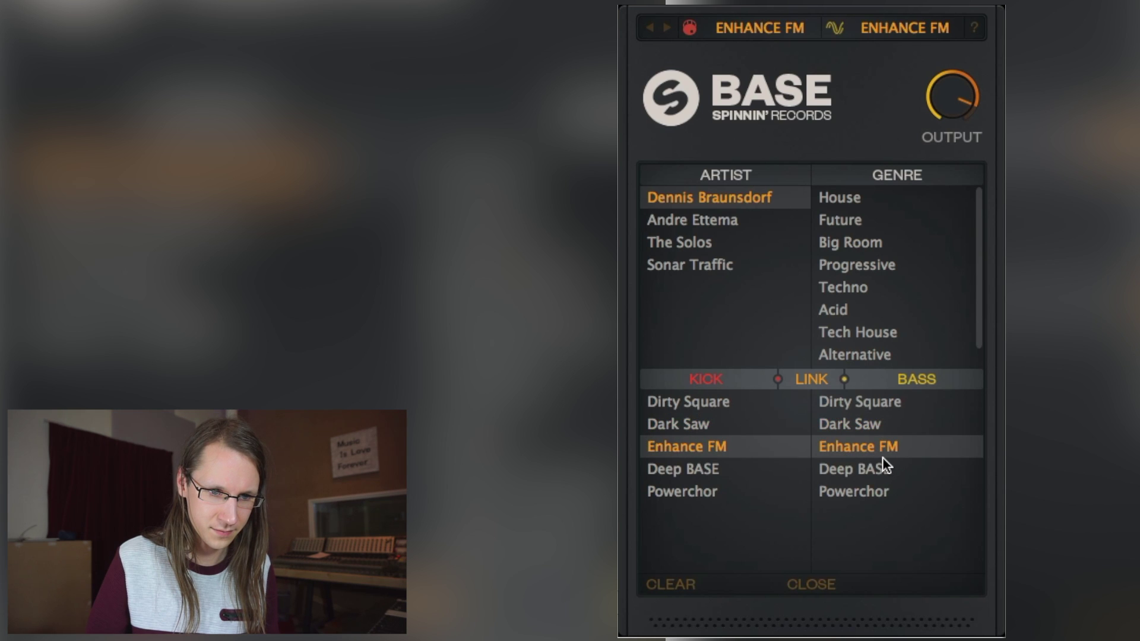
left_click(818, 381)
left_click(862, 424)
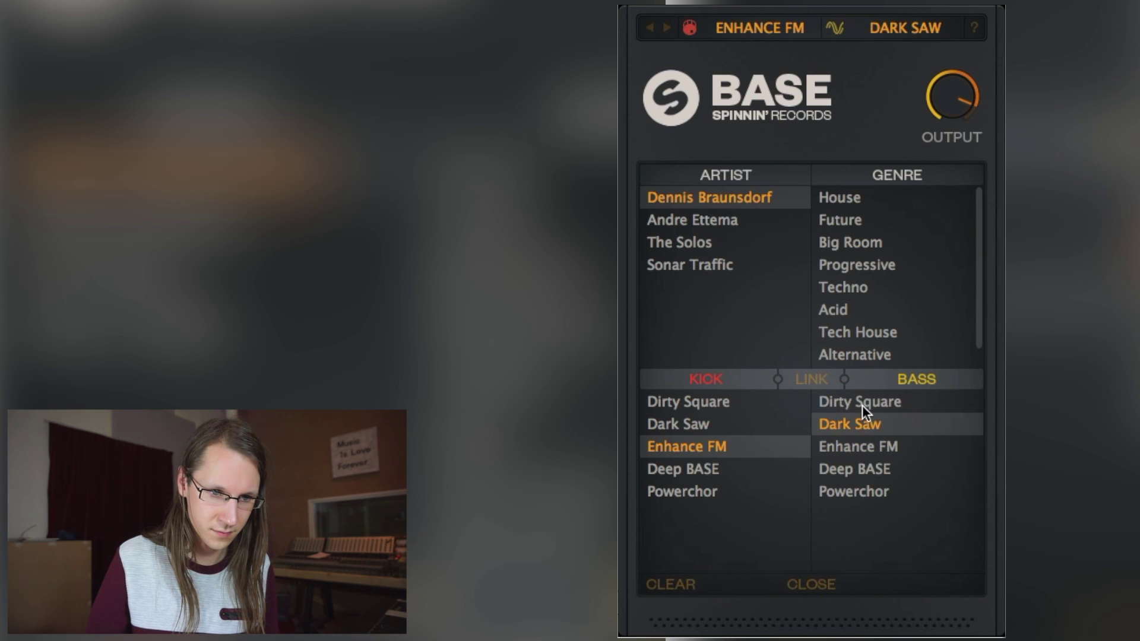
left_click(863, 404)
Step: Audition the Deep BASE, Enhance FM and Powerchor kicks against the Dirty Square bass, ending on Powerchor
left_click(736, 468)
left_click(734, 493)
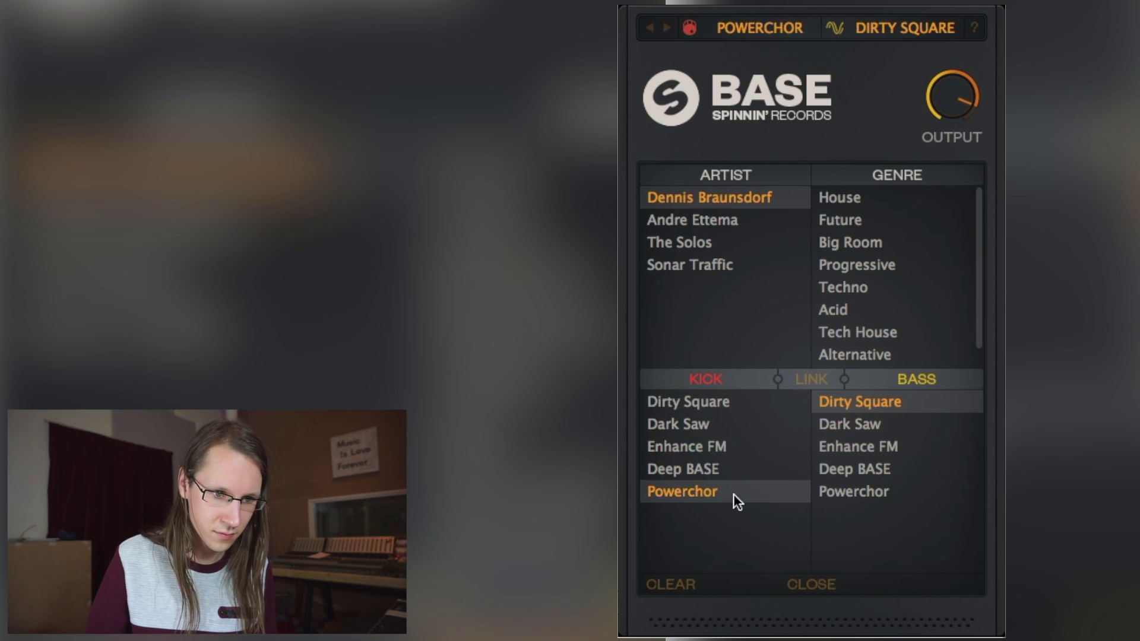
left_click(730, 449)
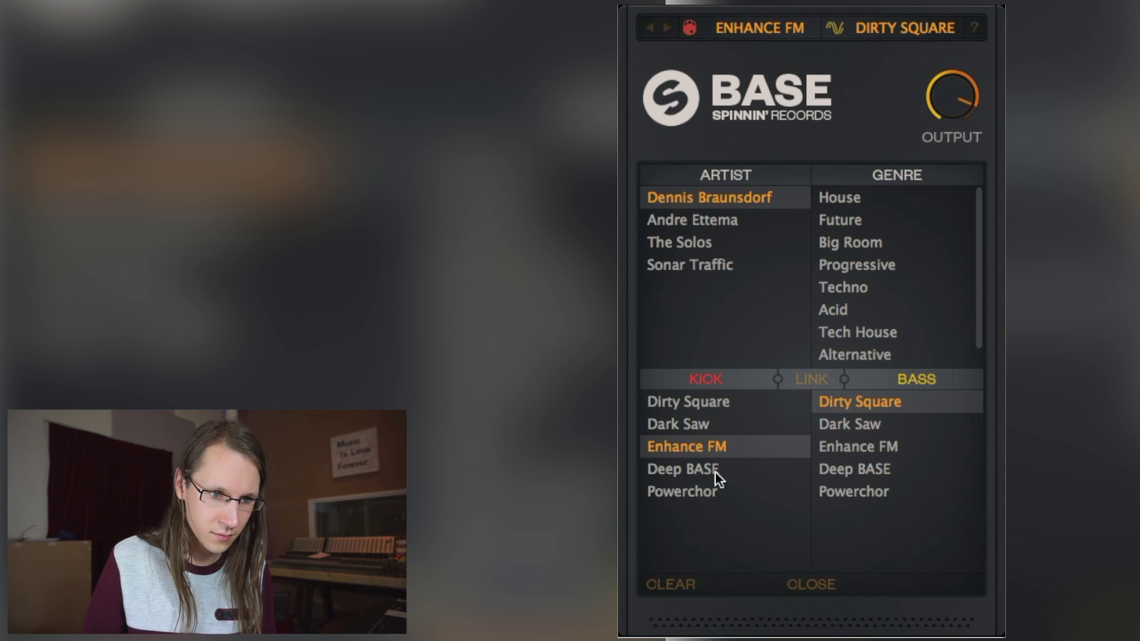
left_click(710, 492)
Step: Filter the first artist's presets by the House, Progressive and Techno genres, ending on House
left_click(888, 202)
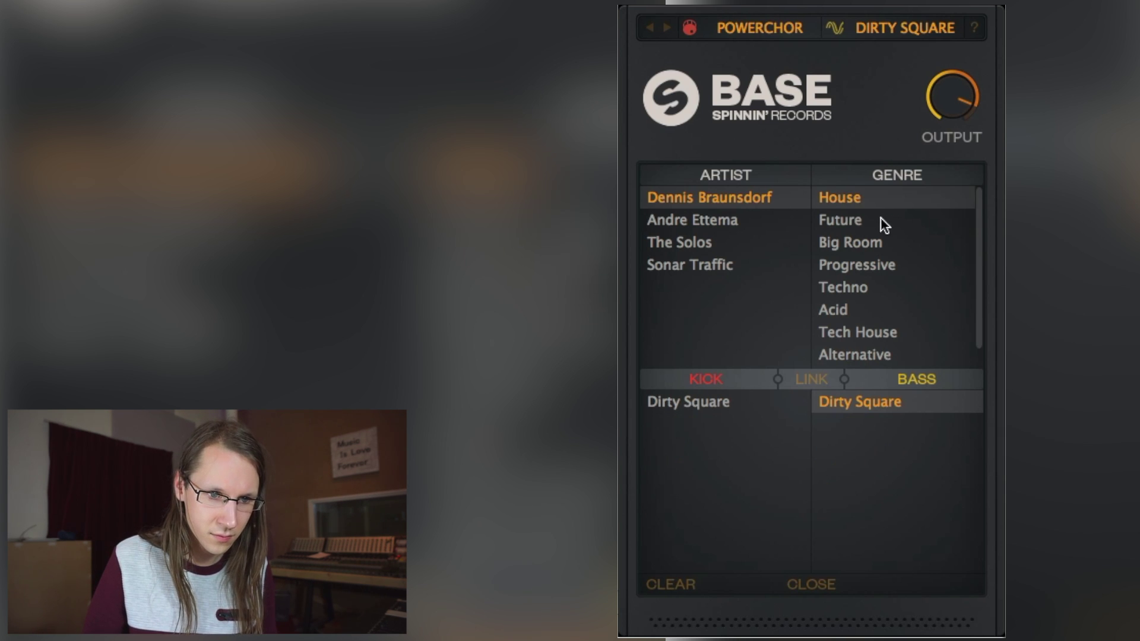
left_click(877, 266)
left_click(875, 291)
left_click(856, 198)
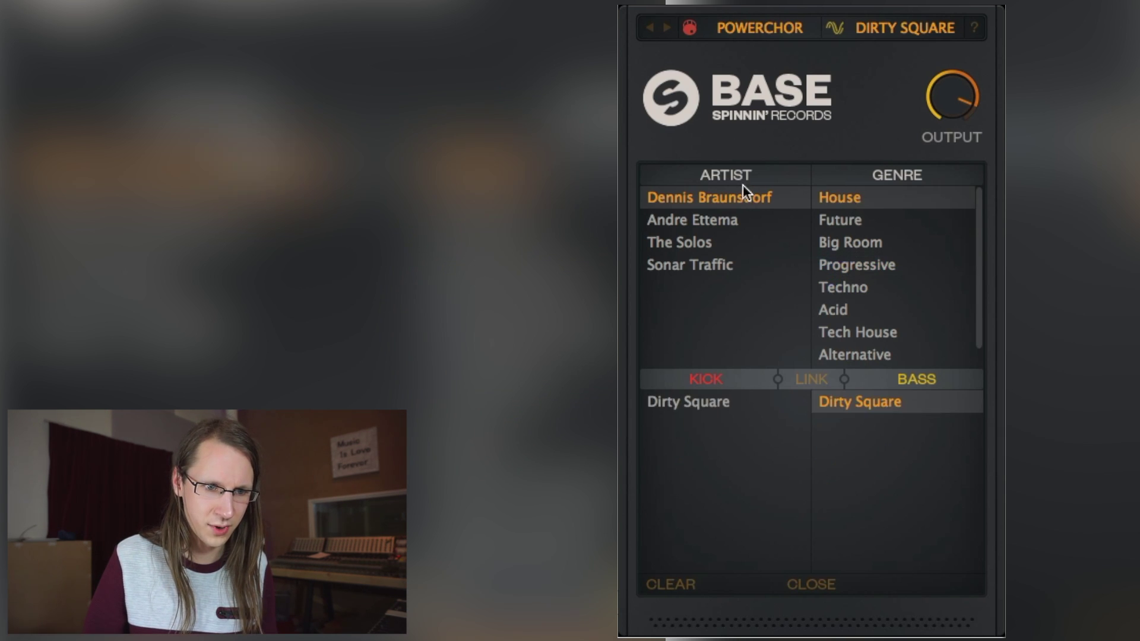
Step: Switch to the second listed artist, try the Future and House genre filters, and clear the genre filter
left_click(748, 220)
left_click(904, 225)
left_click(843, 201)
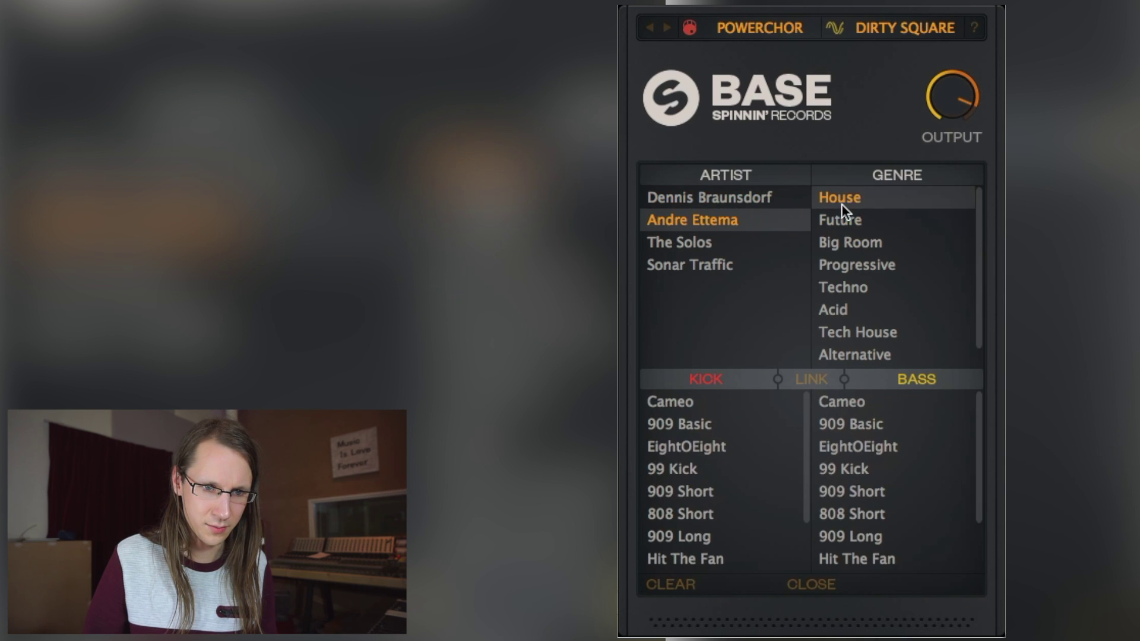
left_click(897, 202)
Step: Audition the second artist's Bonk, Bender and Easy Eddie presets with kick and bass linked
left_click(707, 536)
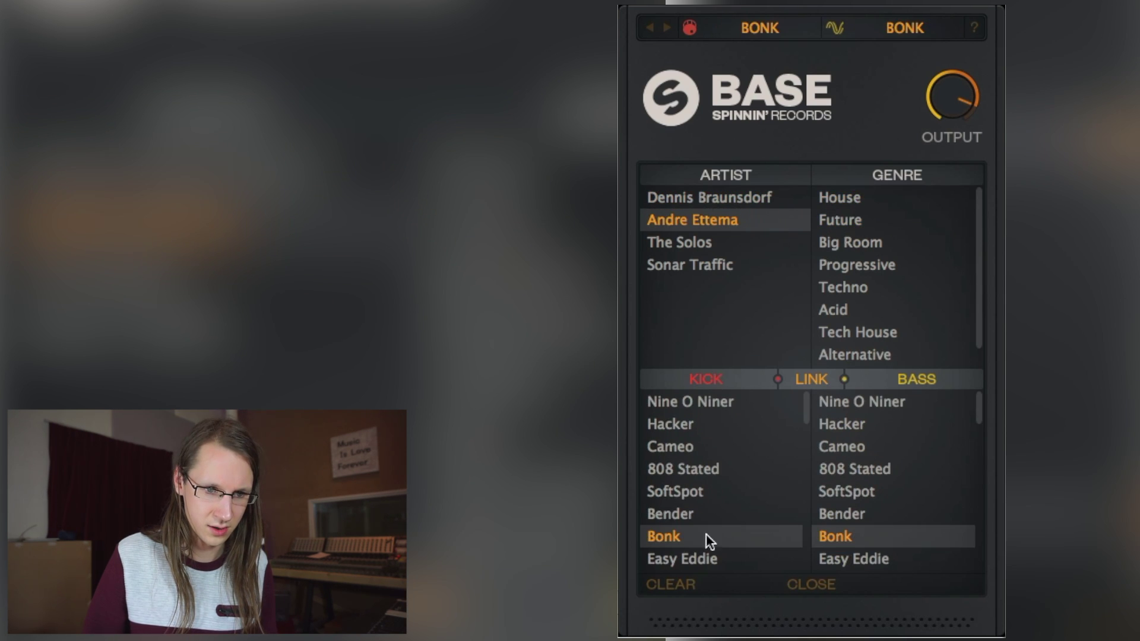
left_click(706, 514)
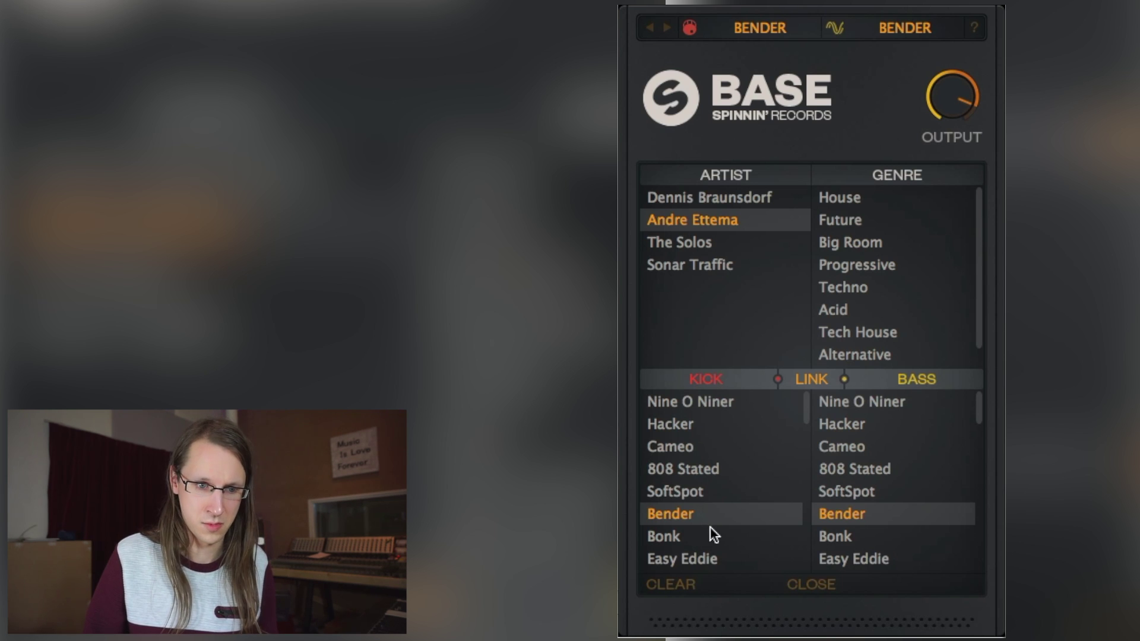
left_click(710, 537)
left_click(711, 558)
Step: Audition the linked presets Dik, Hit The Fan, 909 Long and 808 Short further down the list
scroll(748, 479, "down", 5)
left_click(736, 469)
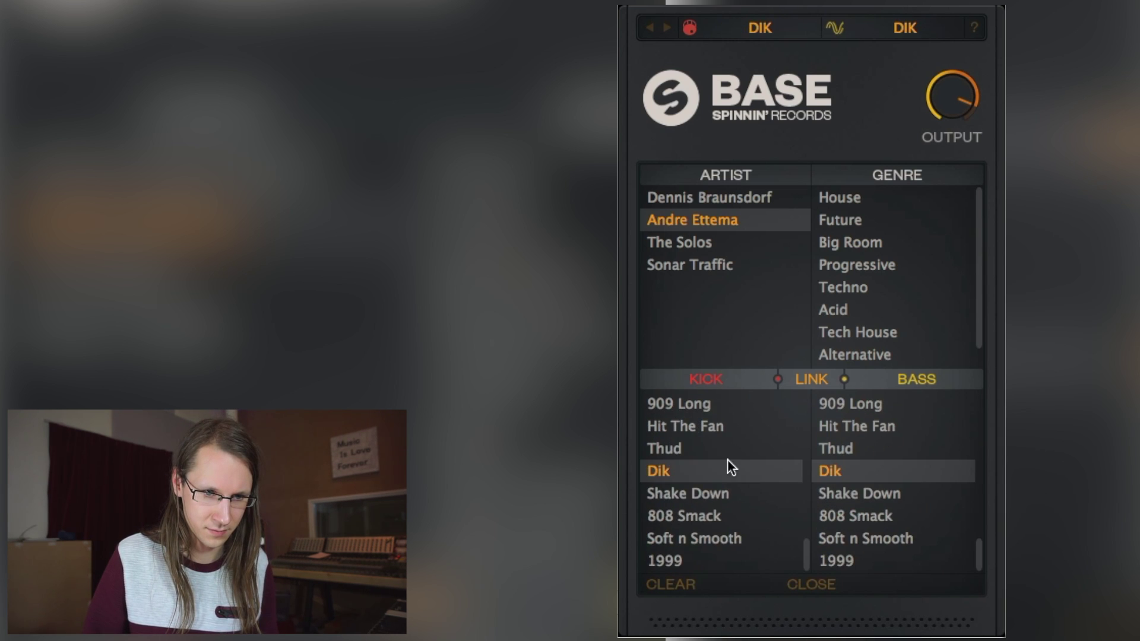
left_click(728, 424)
scroll(730, 432, "up", 2)
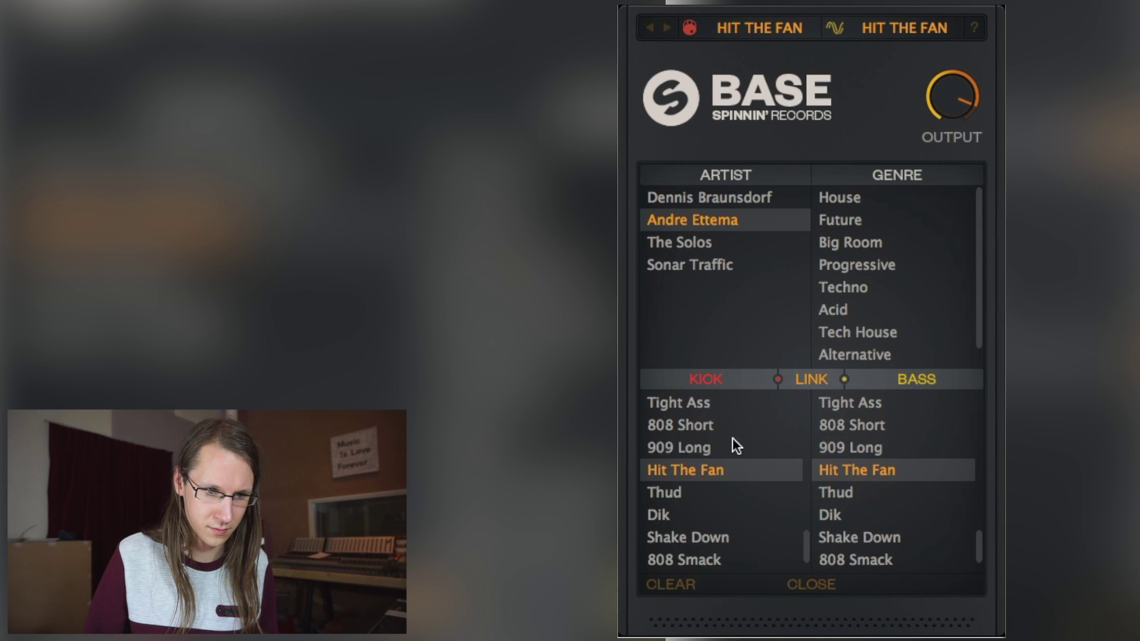
left_click(731, 439)
left_click(719, 423)
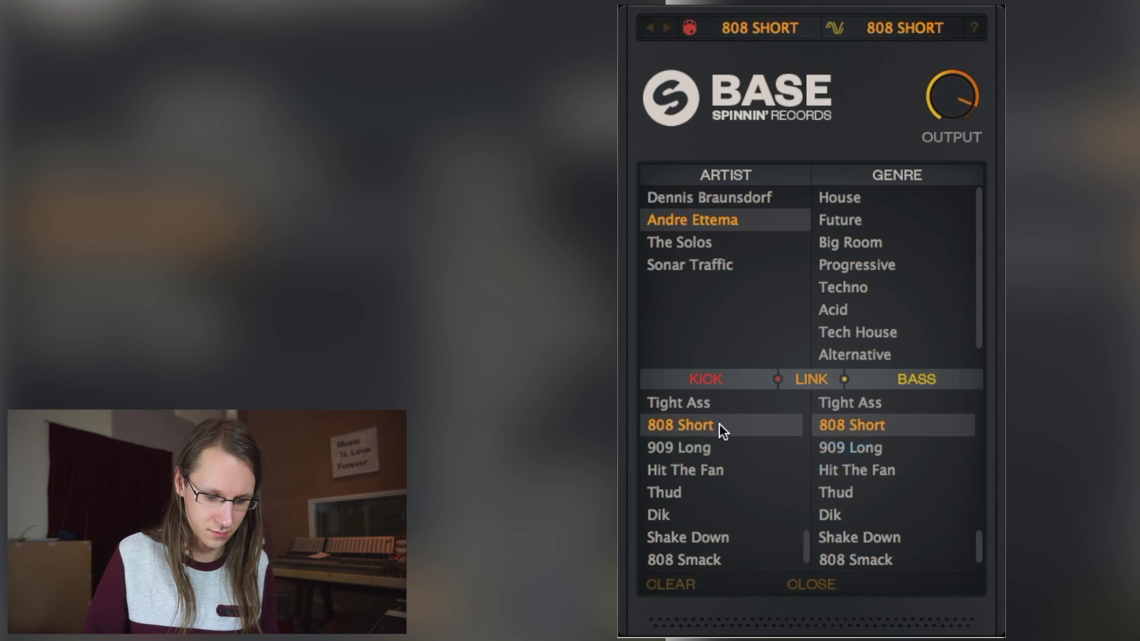
Step: Load the Tight Ass preset, return to the main view and lower the output level
key("Up")
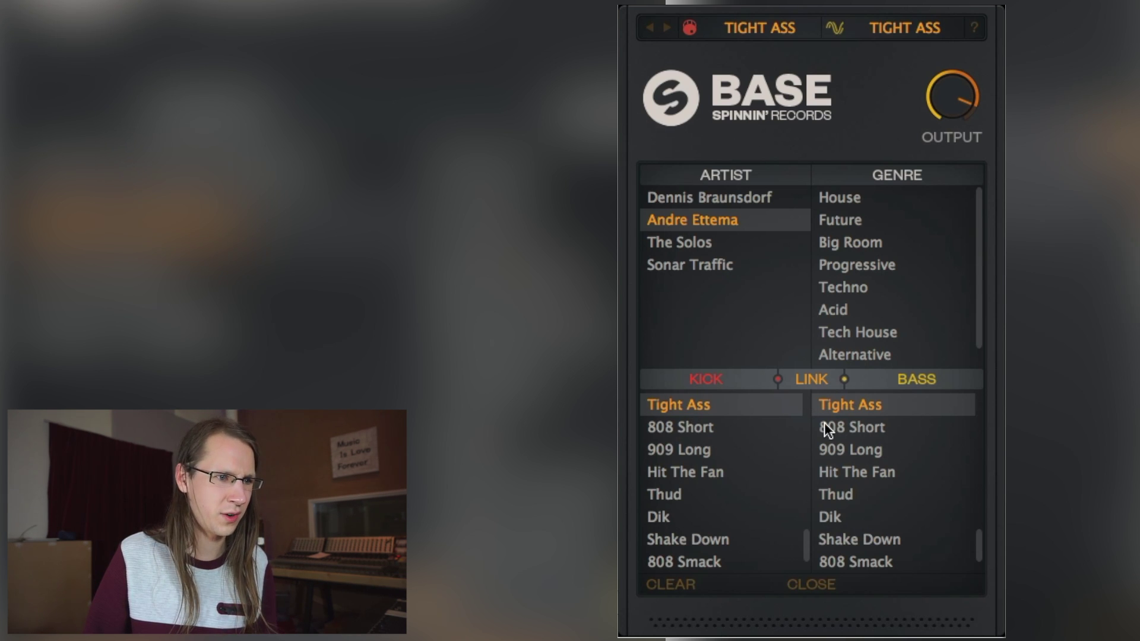
left_click(697, 28)
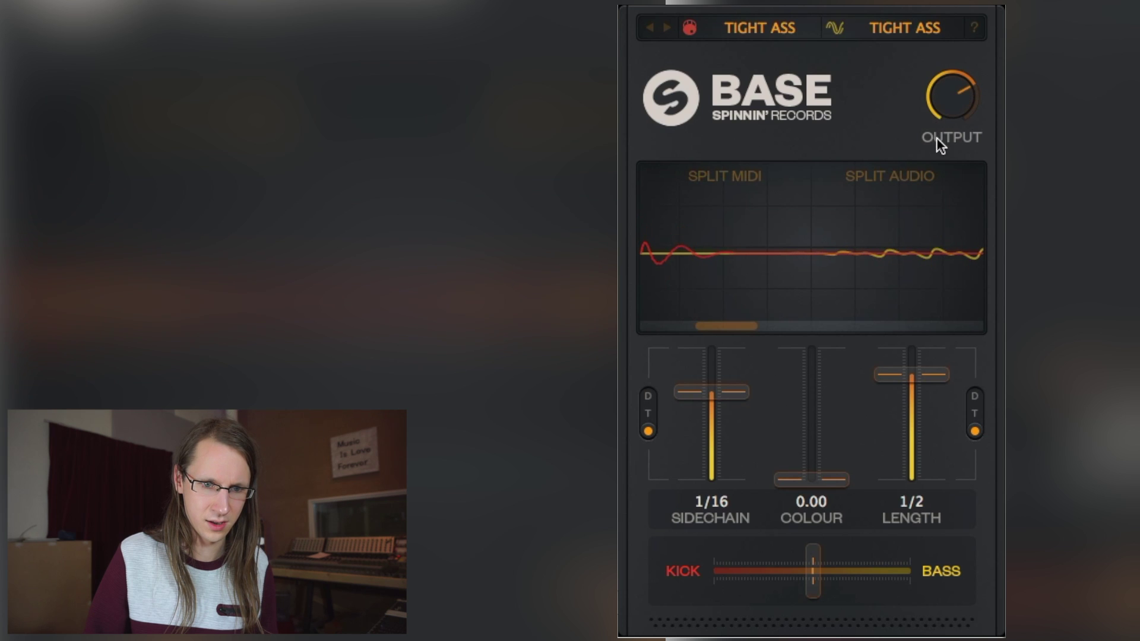
mouse_move(934, 100)
left_mouse_down()
mouse_move(946, 130)
mouse_move(946, 119)
left_mouse_up()
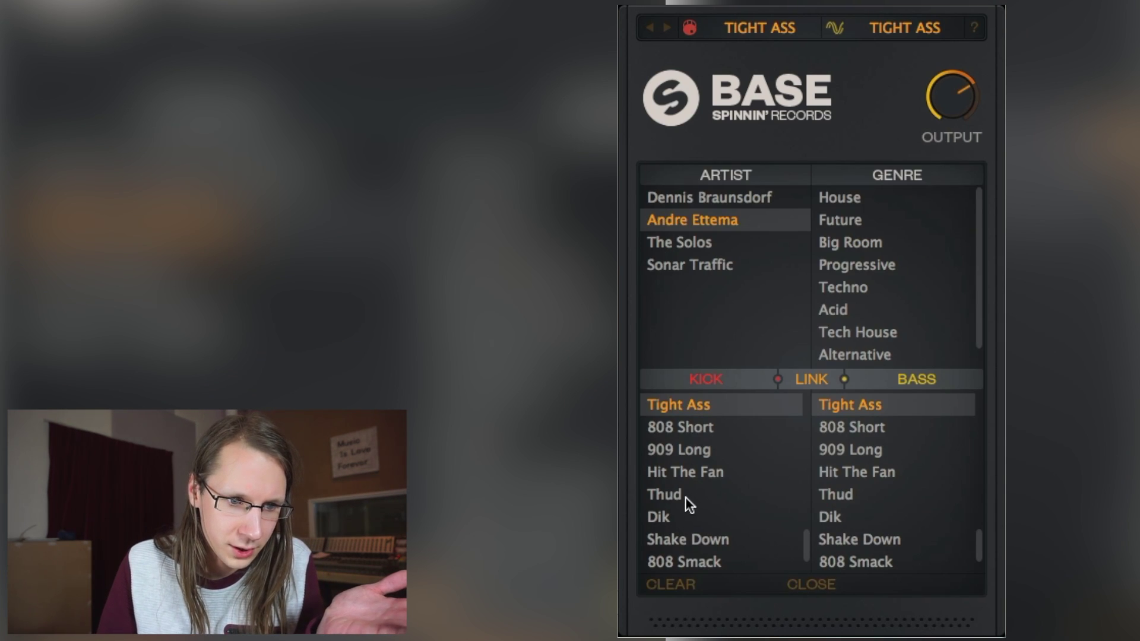
Step: Try the linked 808 Smack and Dik presets from the second artist's list
scroll(689, 505, "down", 2)
left_click(690, 515)
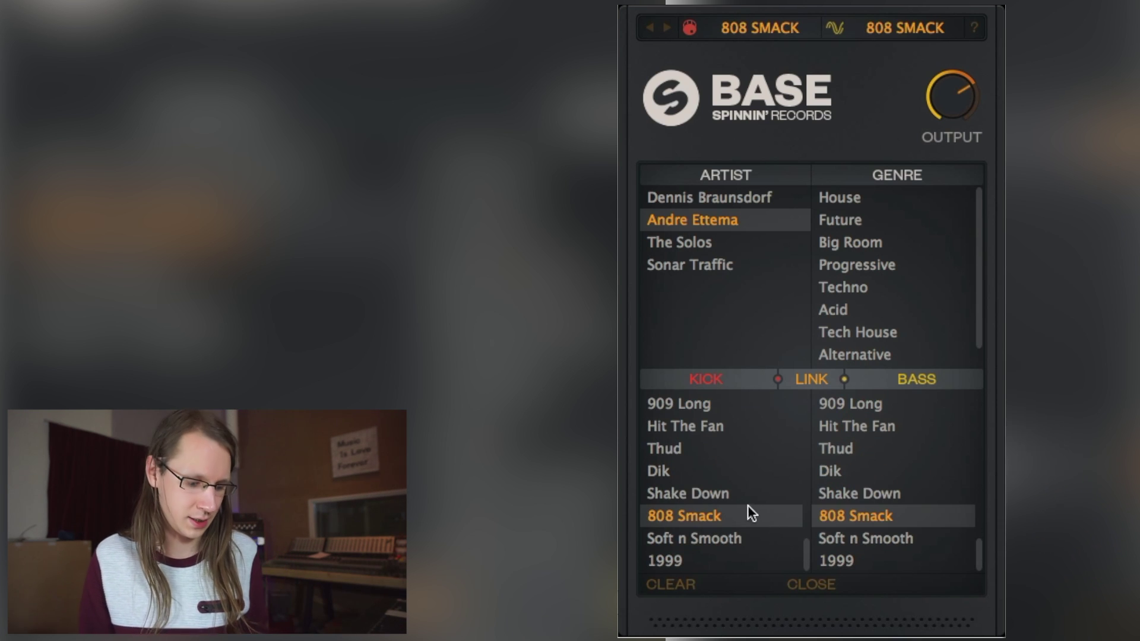
left_click(710, 471)
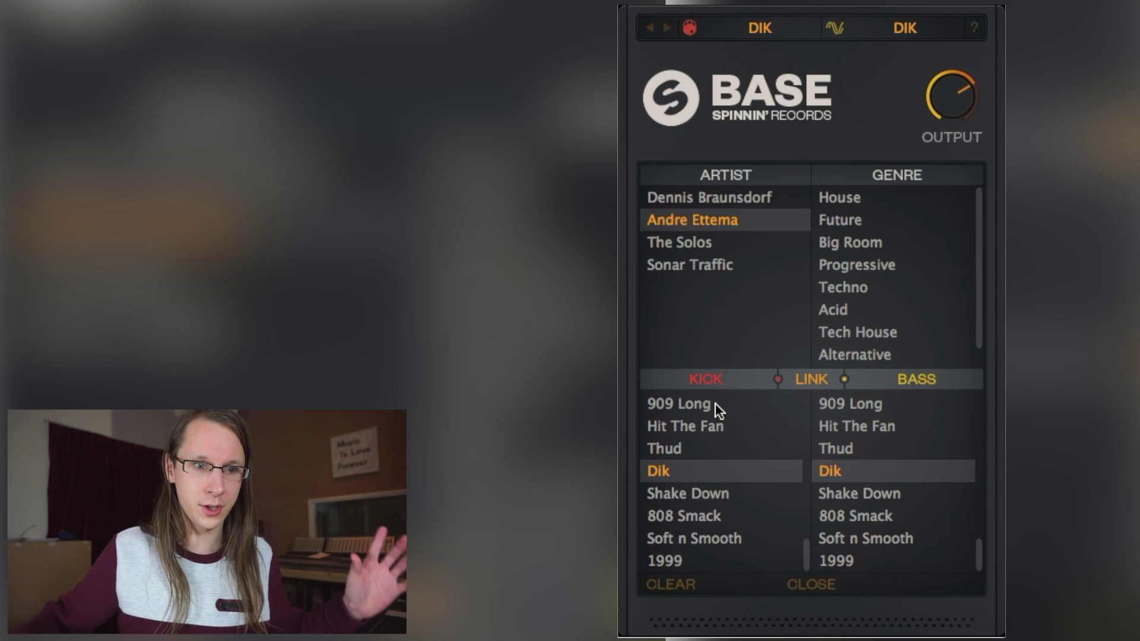
Step: Filter the presets by Sonar Traffic, load Smooth n Raw and return to the main view
left_click(671, 265)
left_click(690, 30)
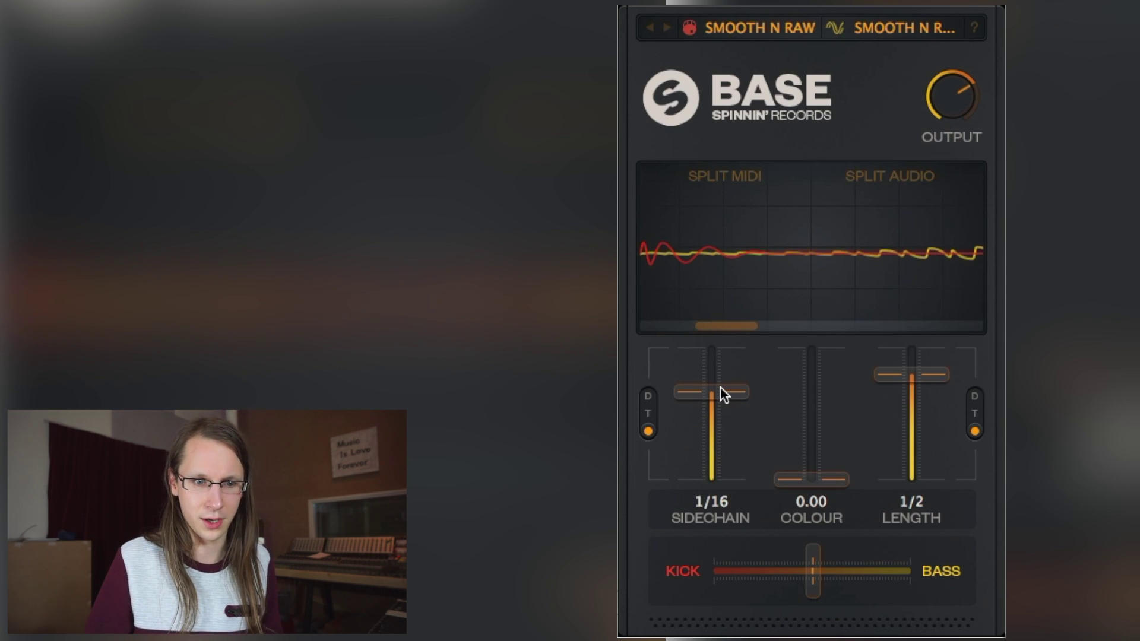
Step: Set the bass length to 1/4 while trying out the sidechain and colour amounts, and switch Split Audio off
left_click_drag(721, 387, 722, 353)
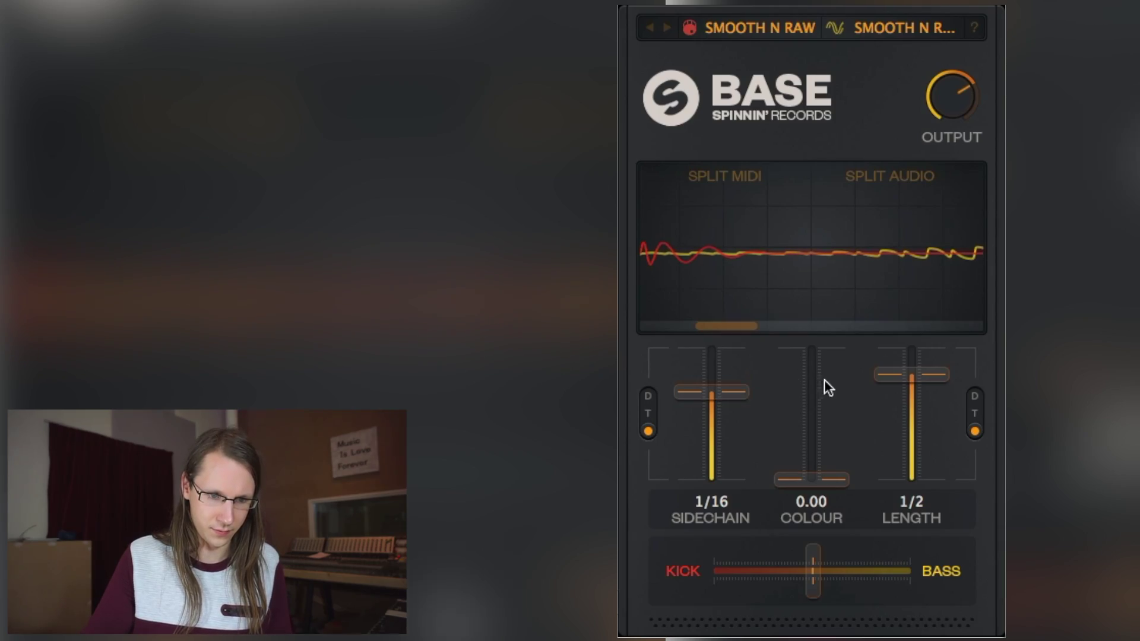
mouse_move(819, 479)
left_mouse_down()
mouse_move(828, 336)
mouse_move(821, 461)
left_mouse_up()
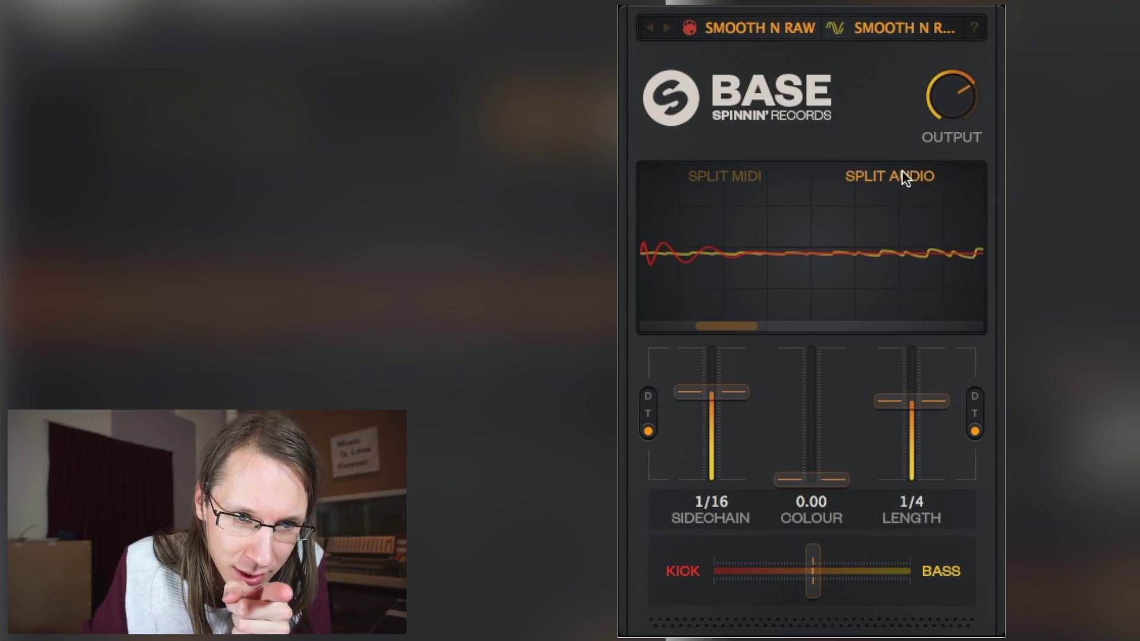
left_click(907, 177)
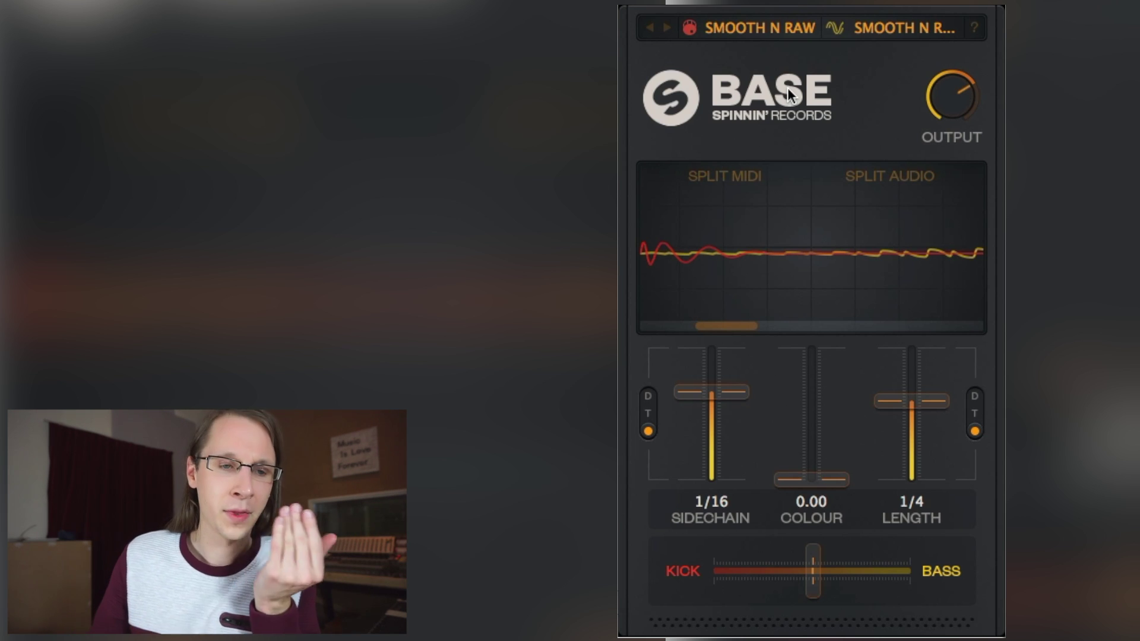
Step: Open the preset browser and audition Sonar Traffic's Metal Saw, Open Up and Square Squash presets
left_click(697, 25)
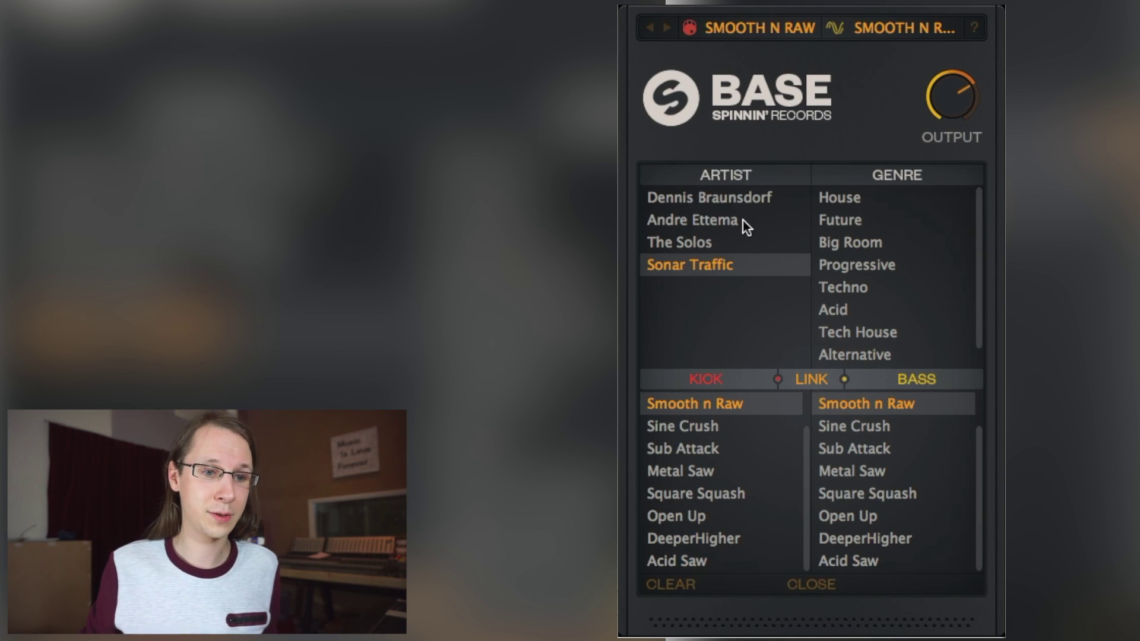
left_click(713, 471)
left_click(722, 512)
left_click(748, 493)
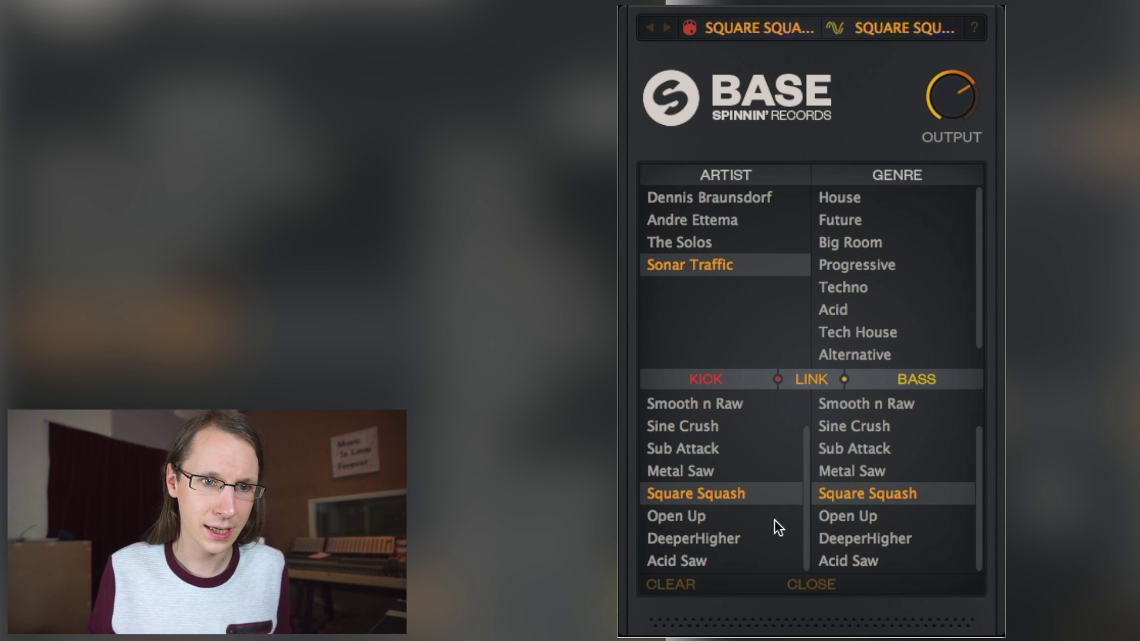
left_click(769, 516)
left_click(753, 495)
Step: Audition Sonar Traffic's DeeperHigher and Acid Saw presets and pick another preset higher up the list
left_click(741, 542)
left_click(750, 559)
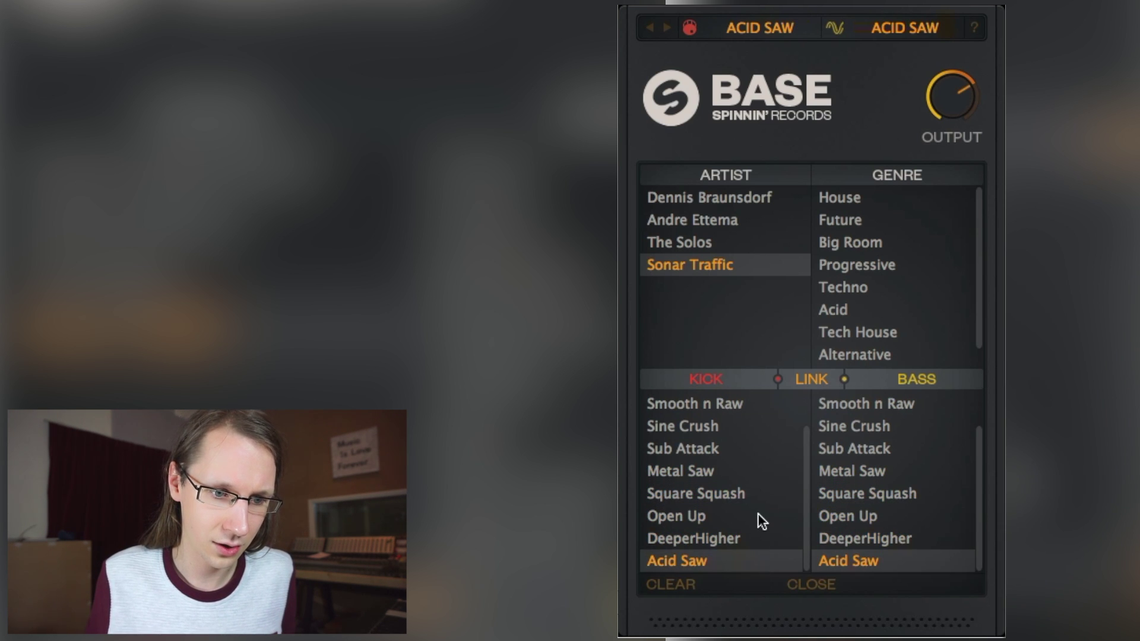
scroll(758, 508, "up", 2)
left_click(738, 448)
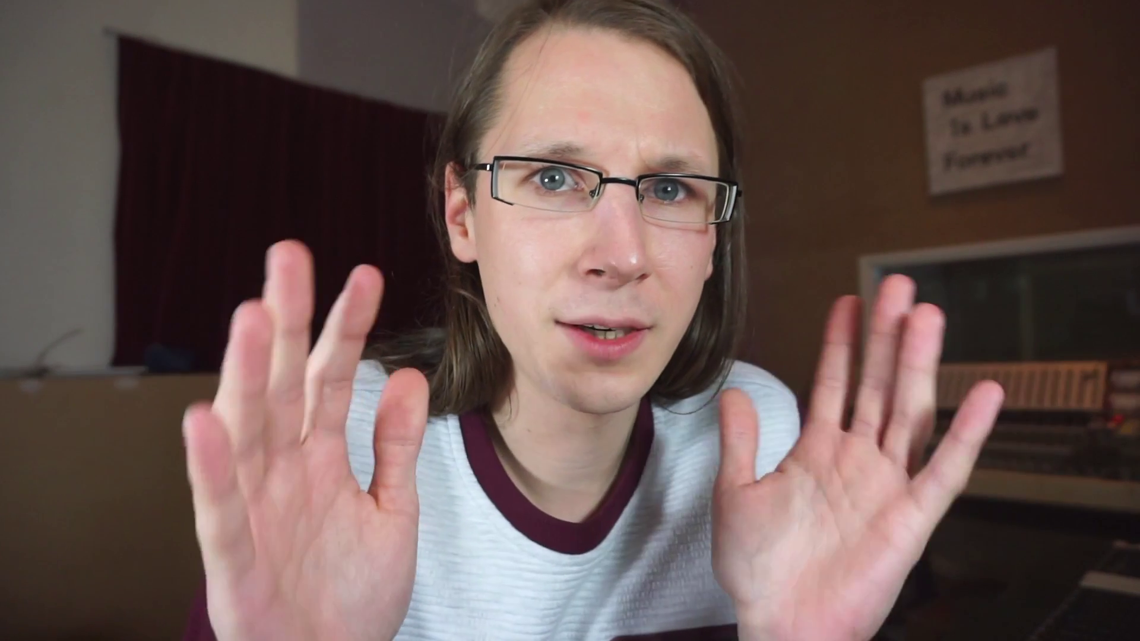